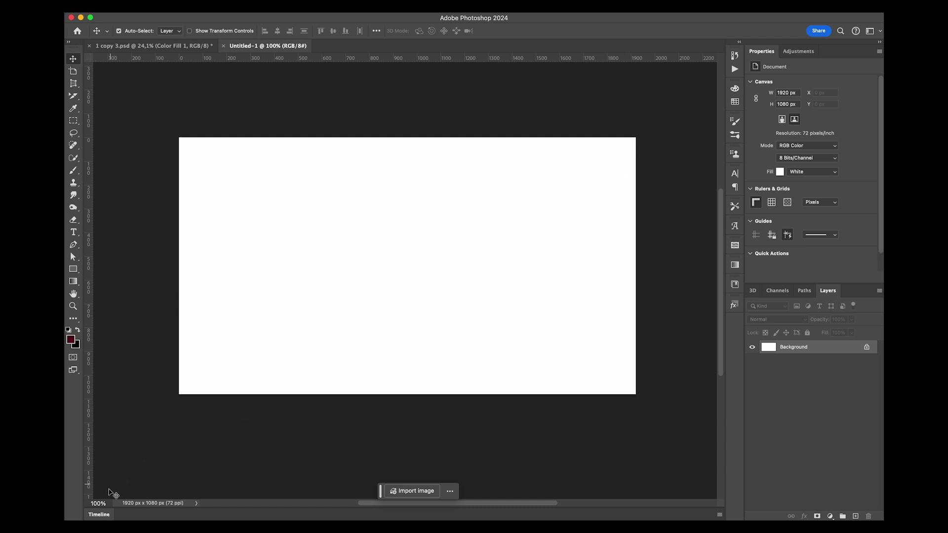
Create a video timeline for the document, zoom the timeline in, and shrink its panel
click(98, 515)
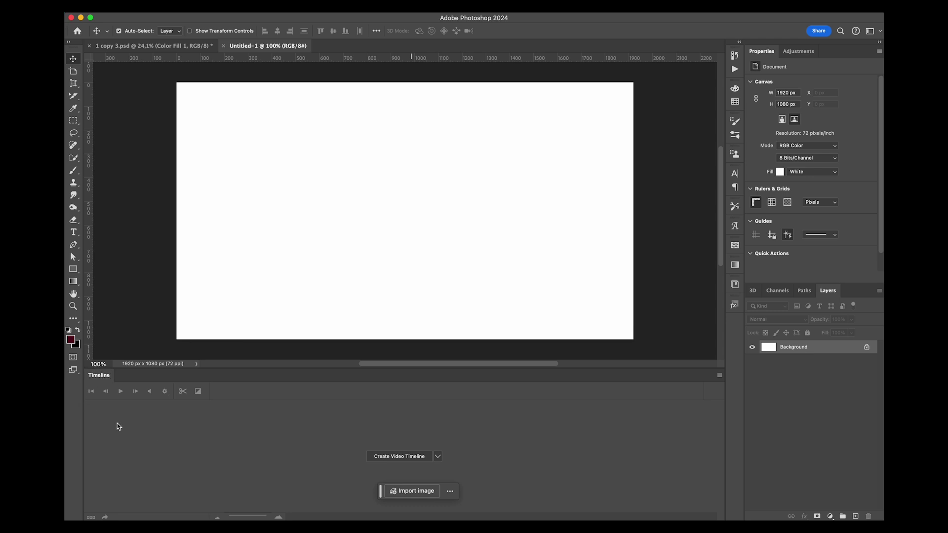
click(98, 375)
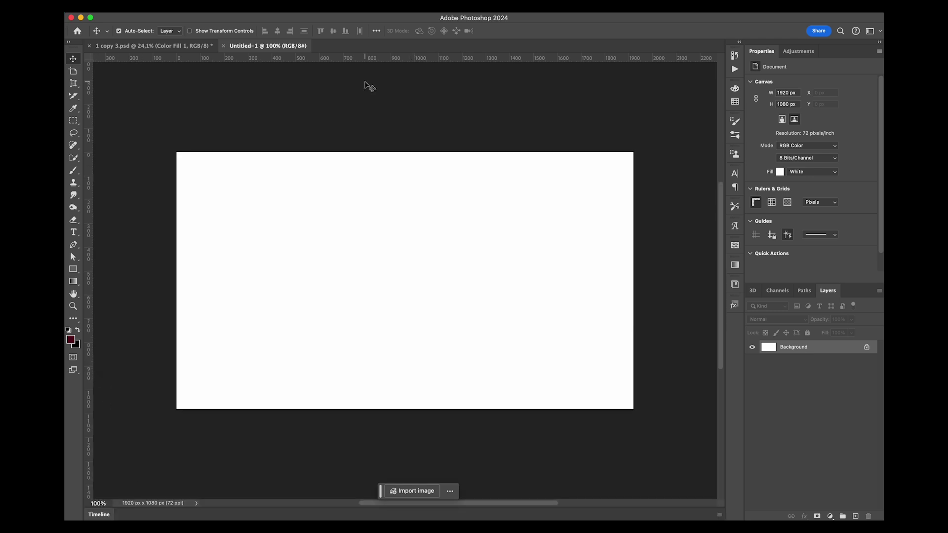
click(379, 6)
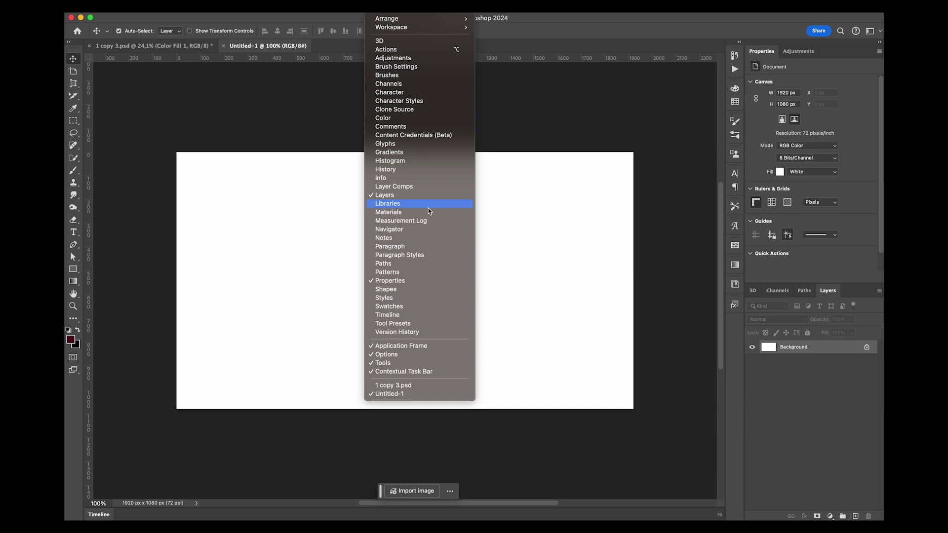
click(406, 316)
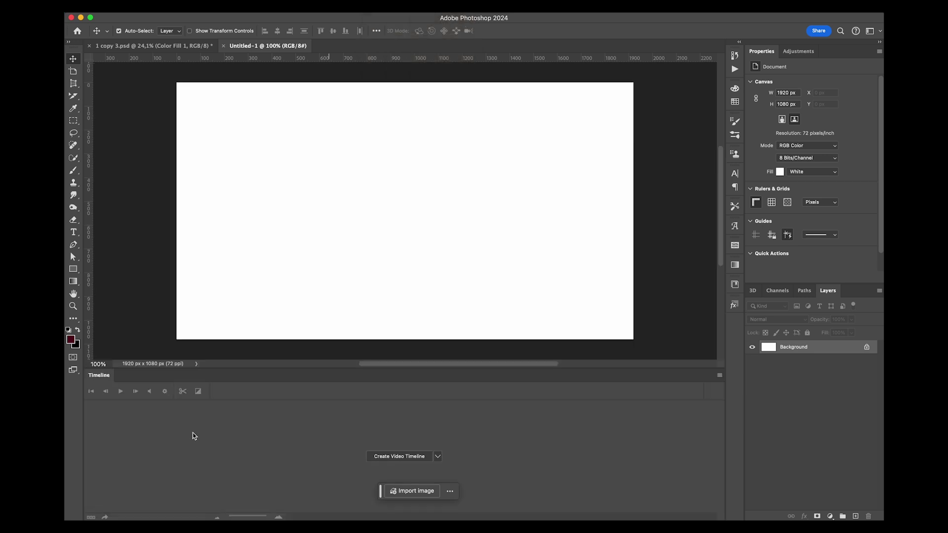
click(398, 458)
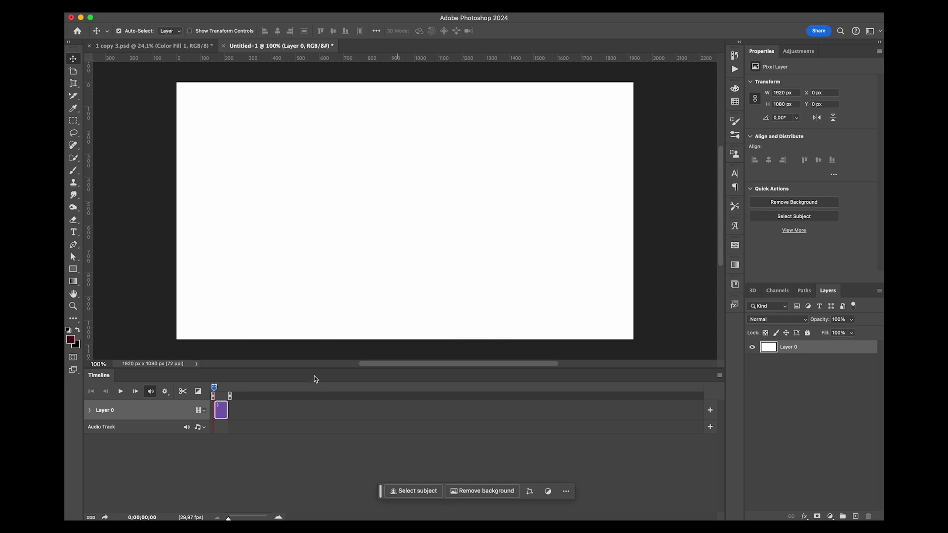
click(279, 517)
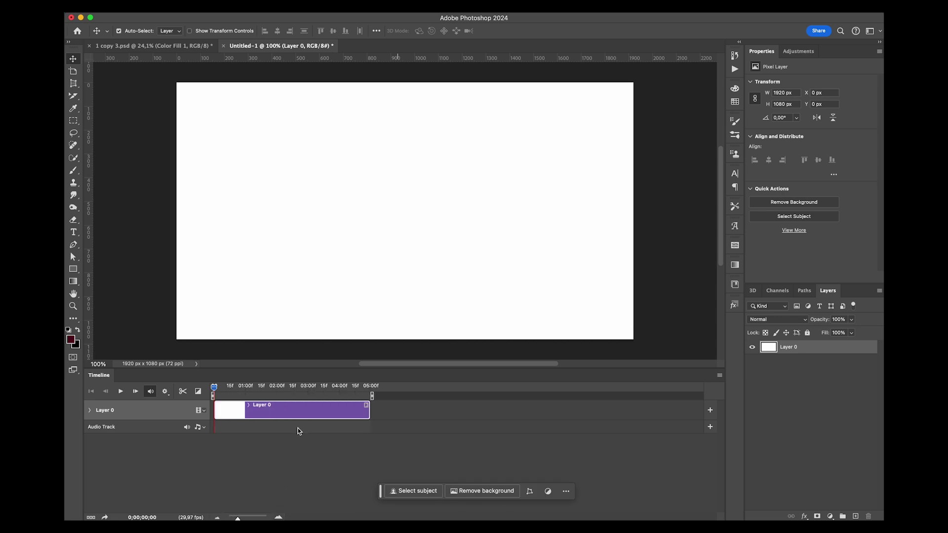
drag(326, 366, 328, 414)
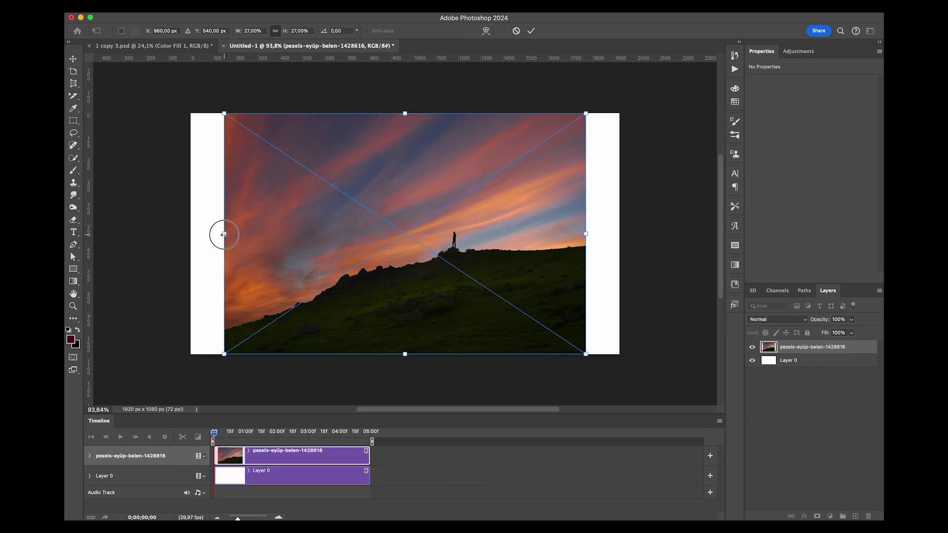
Place the sunset photo and enlarge it to 2854×1903 px so it fills the canvas
drag(225, 234, 94, 247)
drag(398, 188, 458, 225)
key(Return)
scroll(434, 261, up, 10)
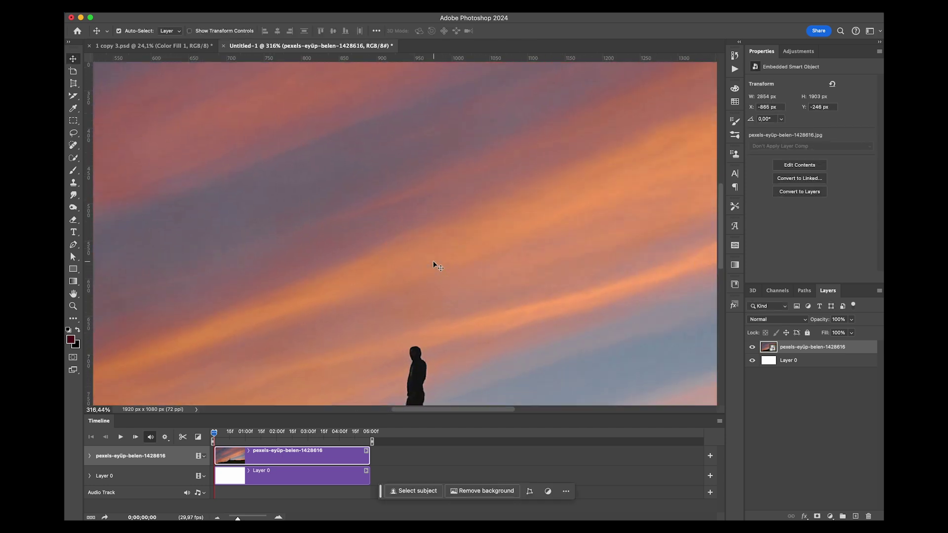
Copy a 16×6 px rectangle of the silhouette's head onto a new Layer 1 with Layer Via Copy
click(73, 121)
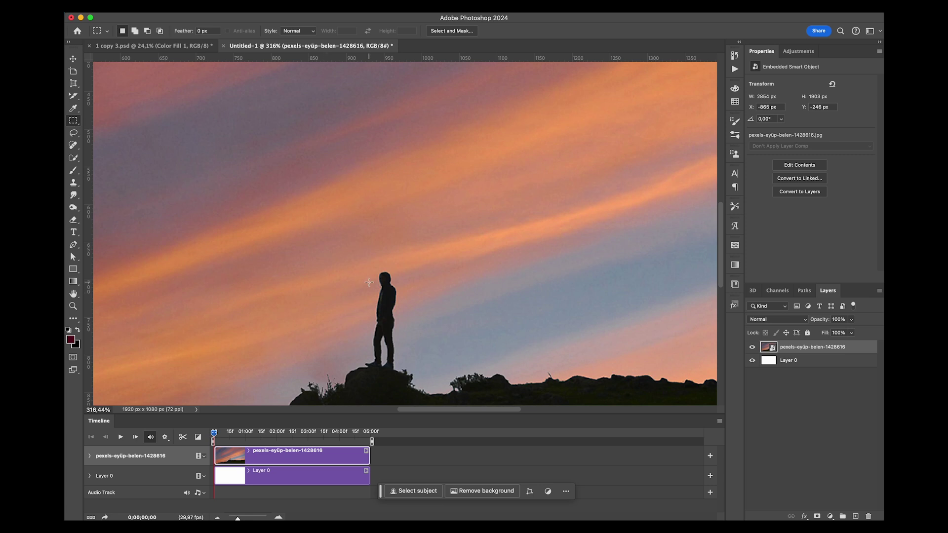
scroll(369, 282, up, 5)
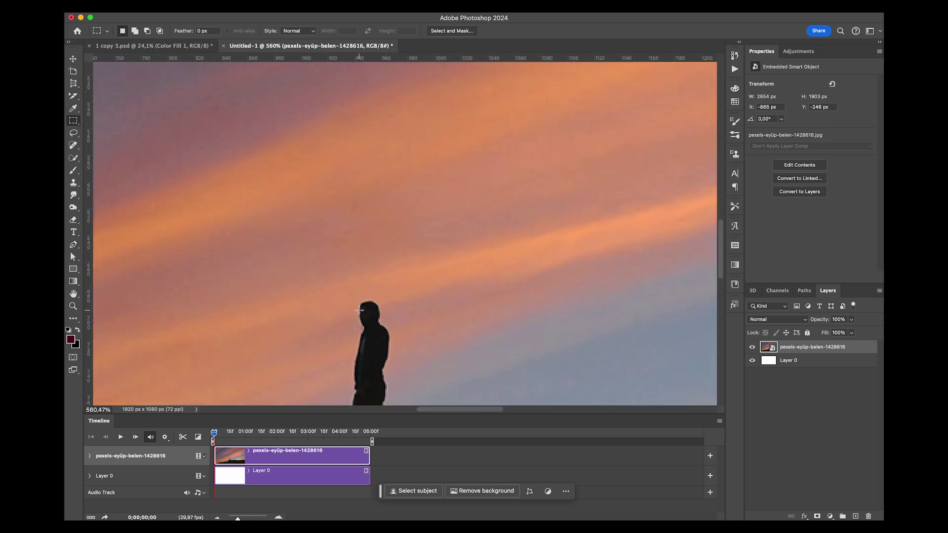
mouse_move(359, 310)
mouse_down()
mouse_move(381, 315)
mouse_move(371, 316)
mouse_up()
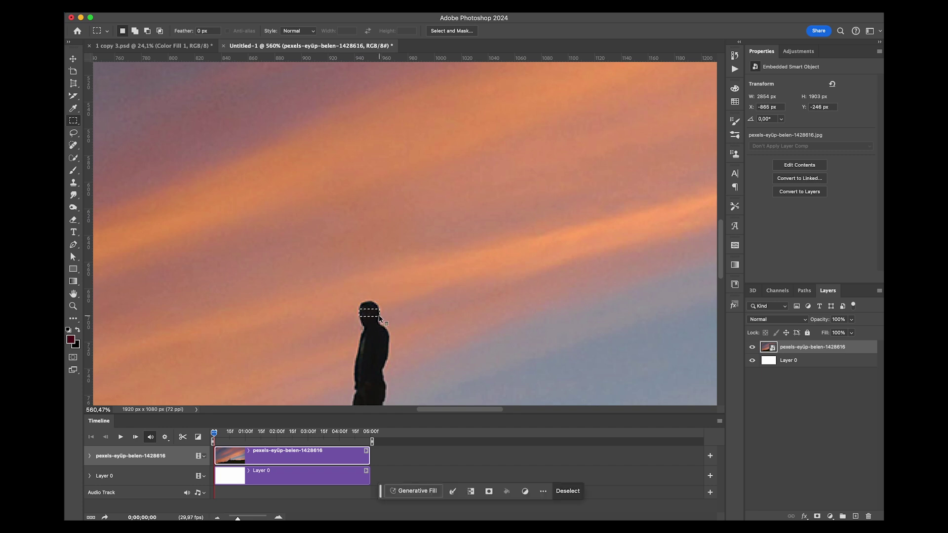
right_click(370, 316)
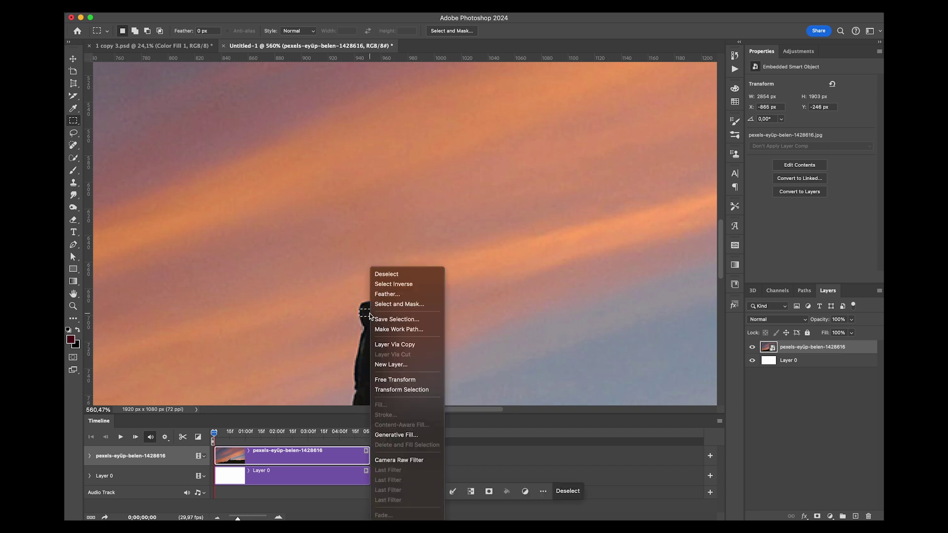
click(415, 345)
key(super+0)
key(v)
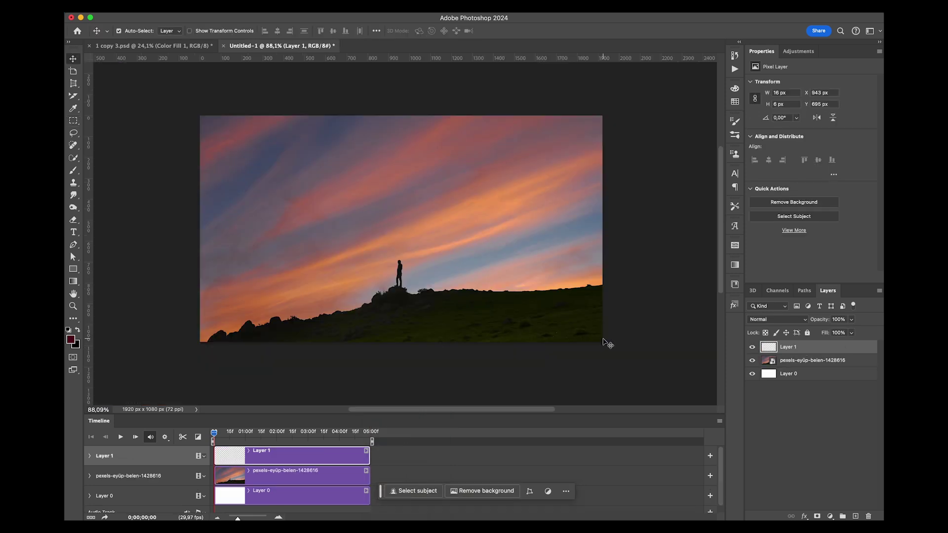
Stretch the head copy to 3302×846 px and warp it into a funnel flaring from the head
drag(439, 280, 401, 82)
key(super+t)
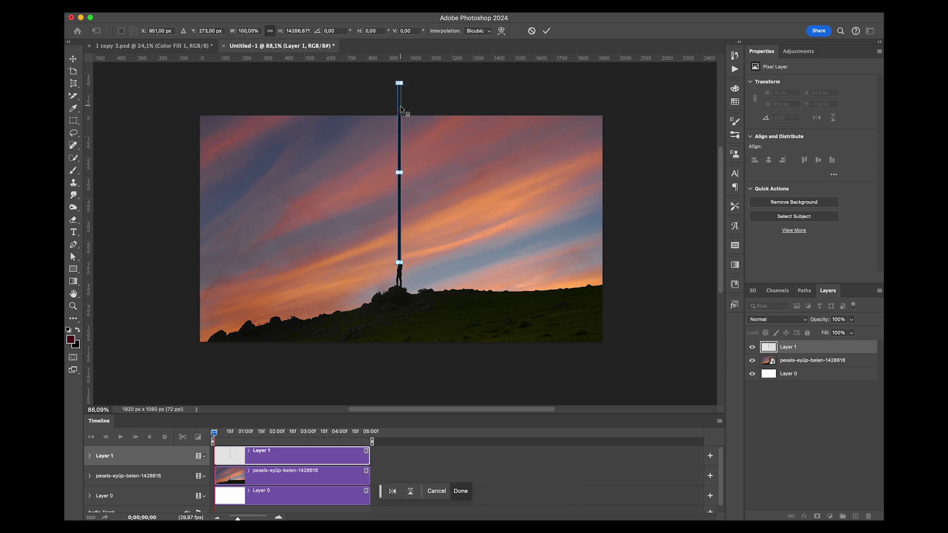
right_click(401, 137)
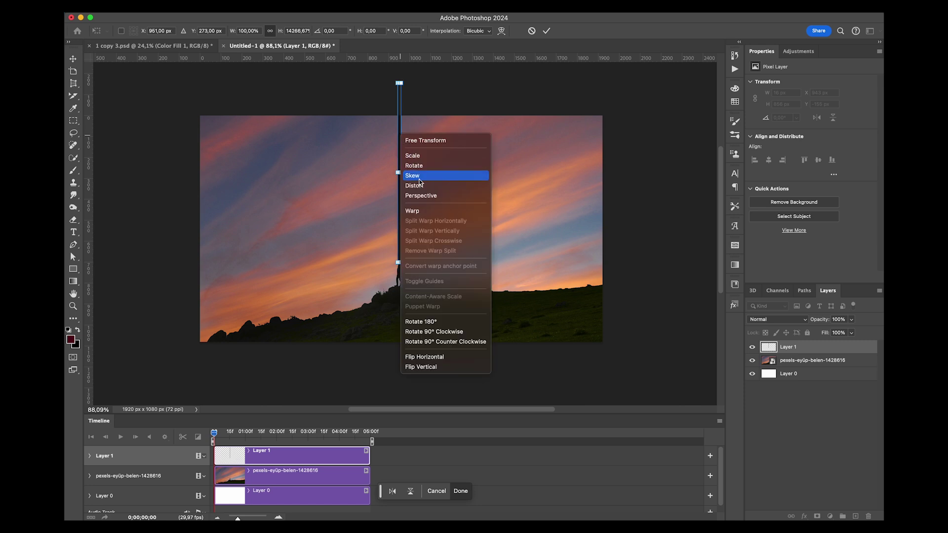
click(433, 214)
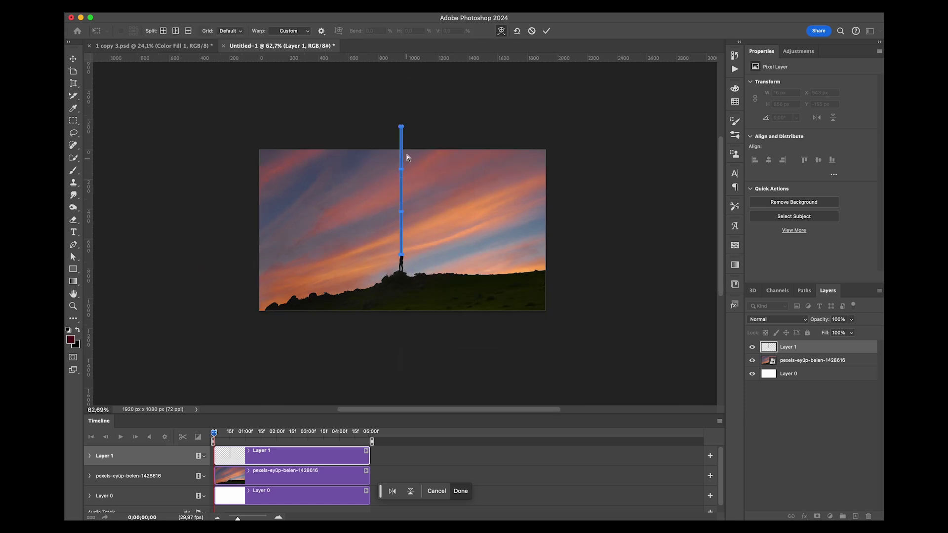
drag(403, 128, 627, 133)
drag(402, 128, 155, 138)
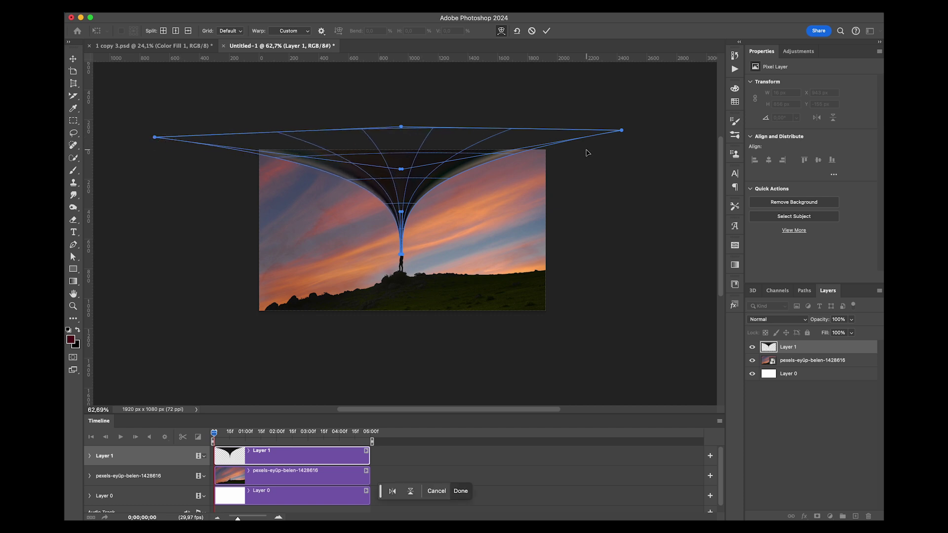
drag(628, 134, 655, 133)
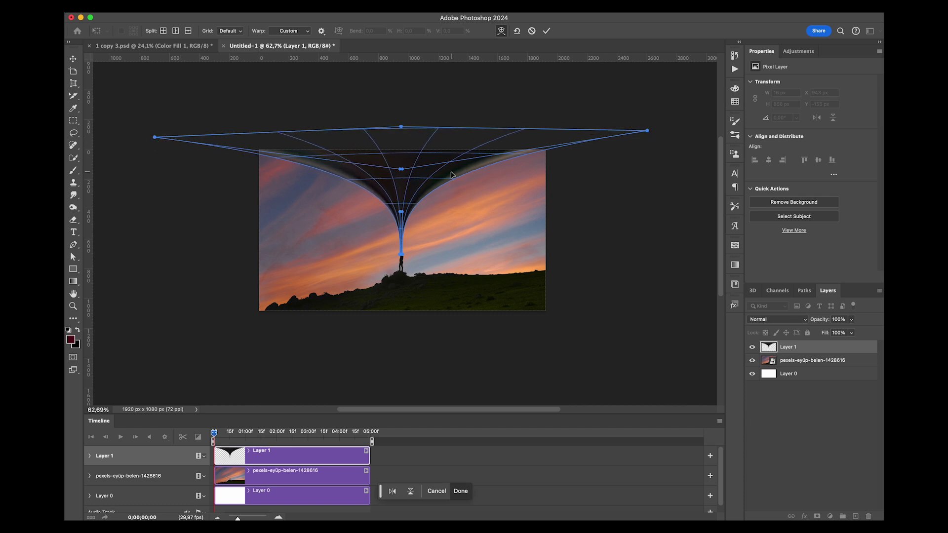
drag(402, 170, 592, 213)
drag(399, 169, 173, 221)
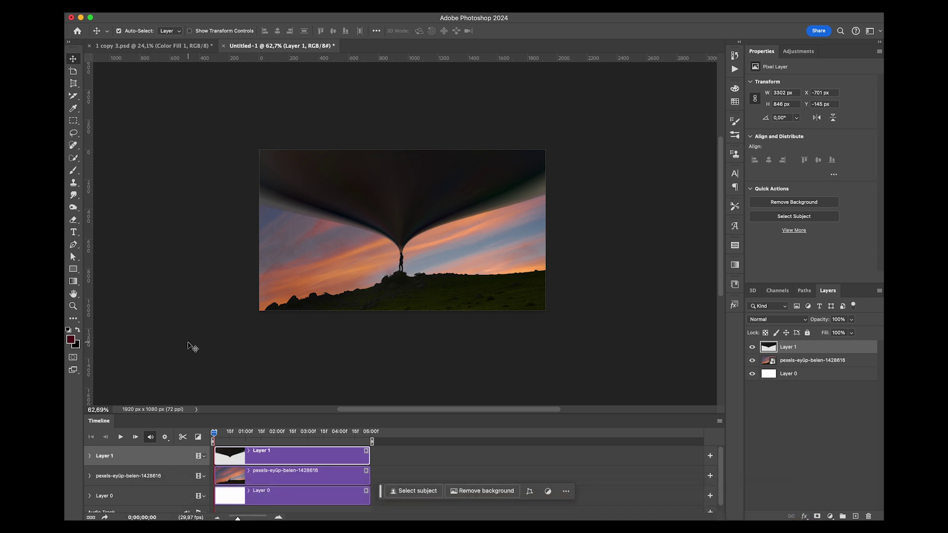
Place the nebula video pexels_videos_2421545 on top, scaled to about 53% to cover the canvas
drag(187, 345, 188, 347)
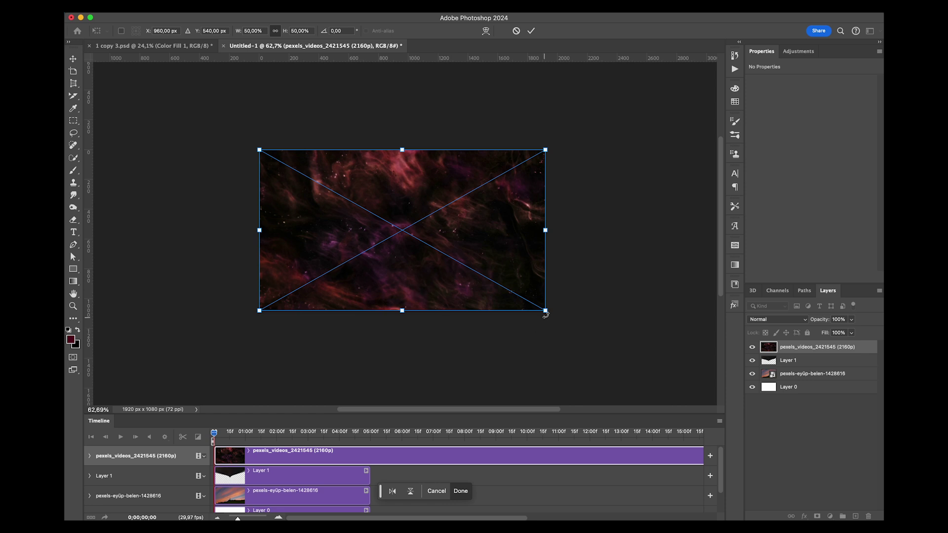
drag(546, 314, 554, 325)
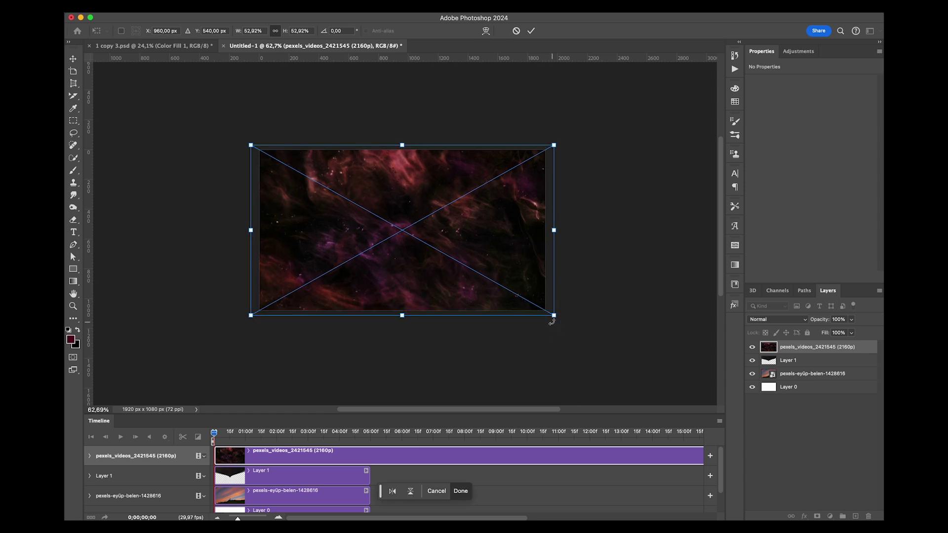
key(Return)
drag(213, 432, 394, 439)
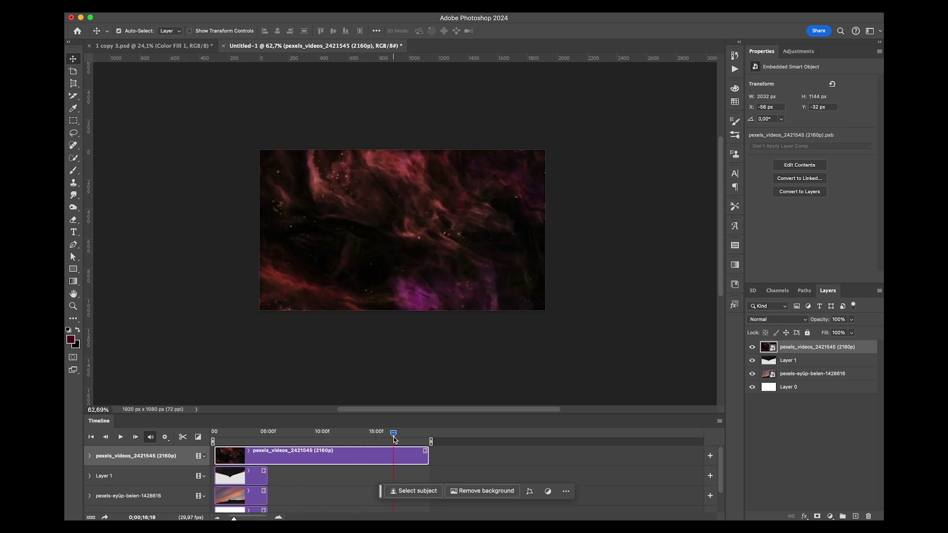
Trim the nebula clip and extend the Layer 1 and sunset clips to end at 10 seconds
click(322, 435)
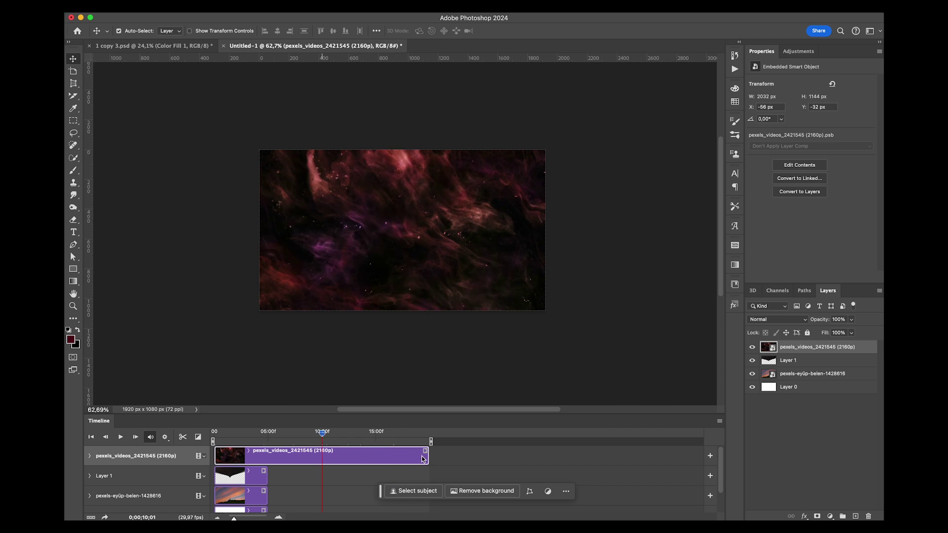
click(382, 462)
drag(382, 462, 323, 462)
drag(267, 476, 322, 475)
drag(267, 496, 317, 498)
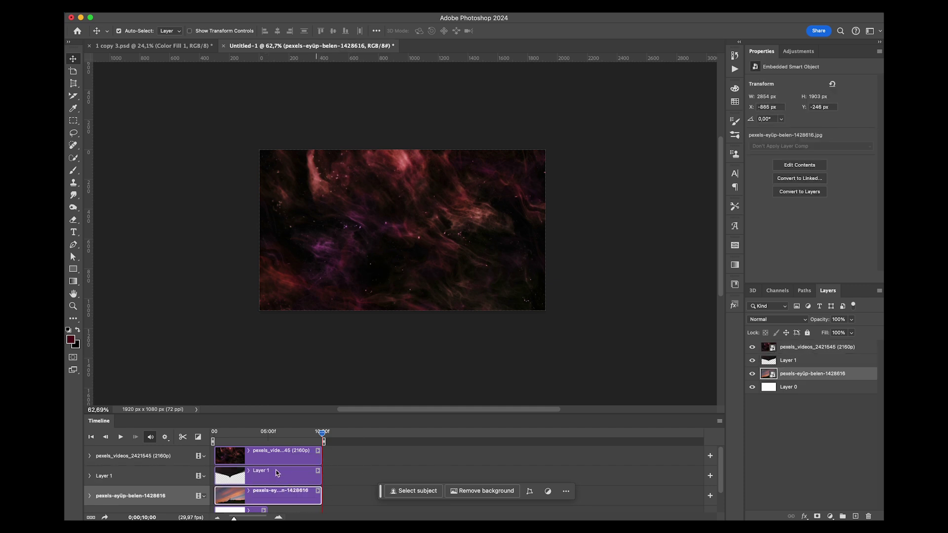
Delete the leftover Layer 0 clip and return the playhead to 0;00
scroll(277, 473, down, 2)
click(238, 493)
key(Delete)
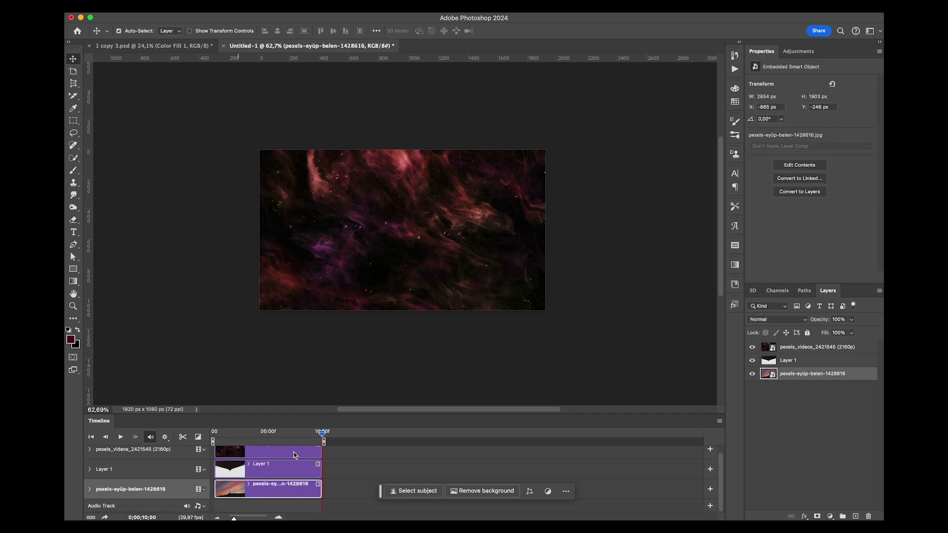
click(302, 433)
click(214, 433)
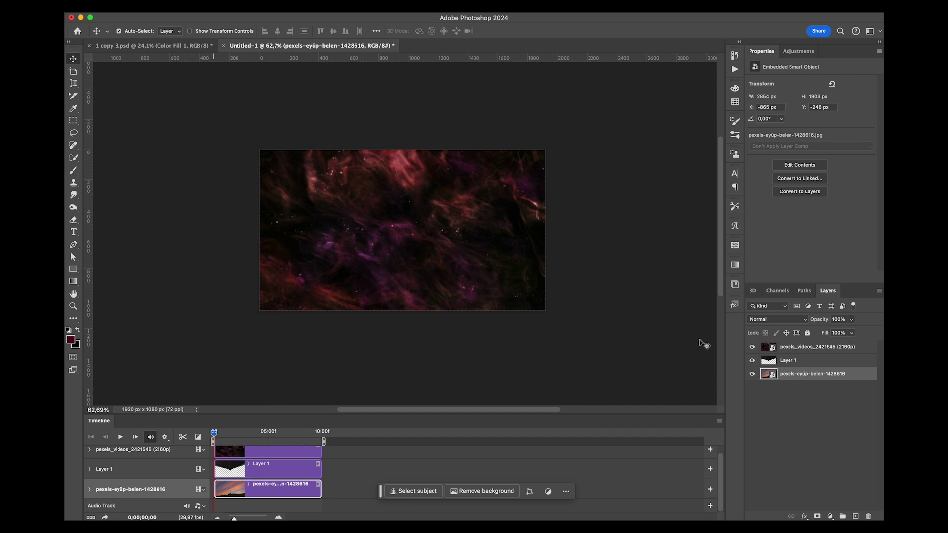
Clip the nebula video layer to Layer 1 and zoom in on the composition
alt+click(768, 352)
click(807, 347)
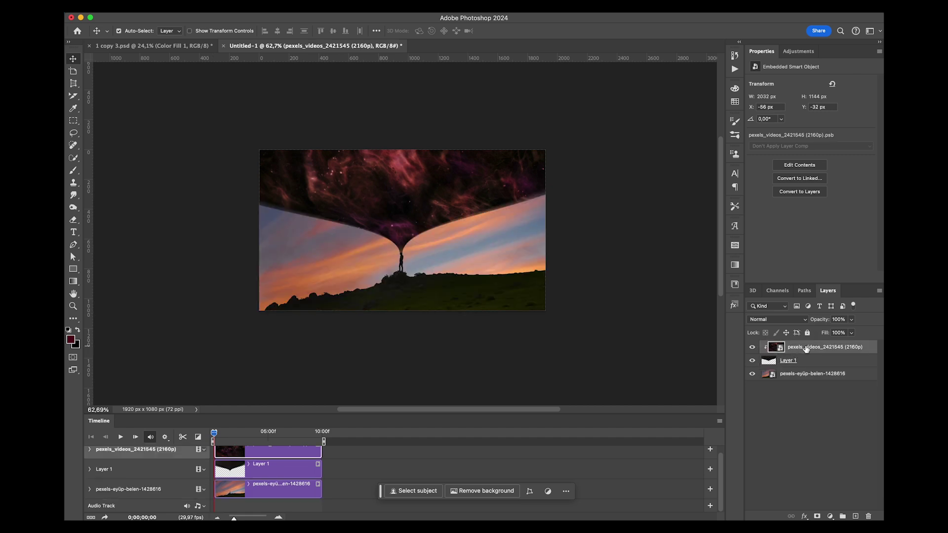
click(786, 361)
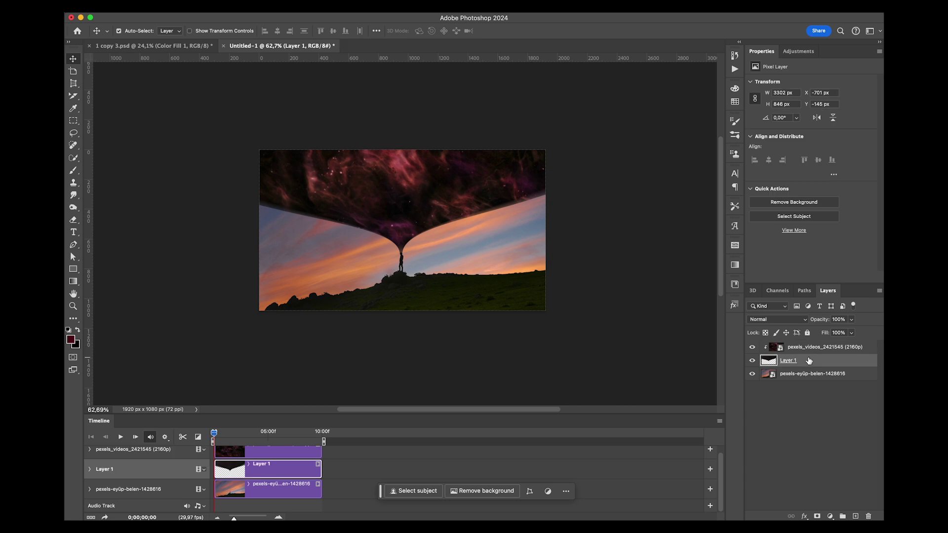
click(811, 348)
key(super+plus)
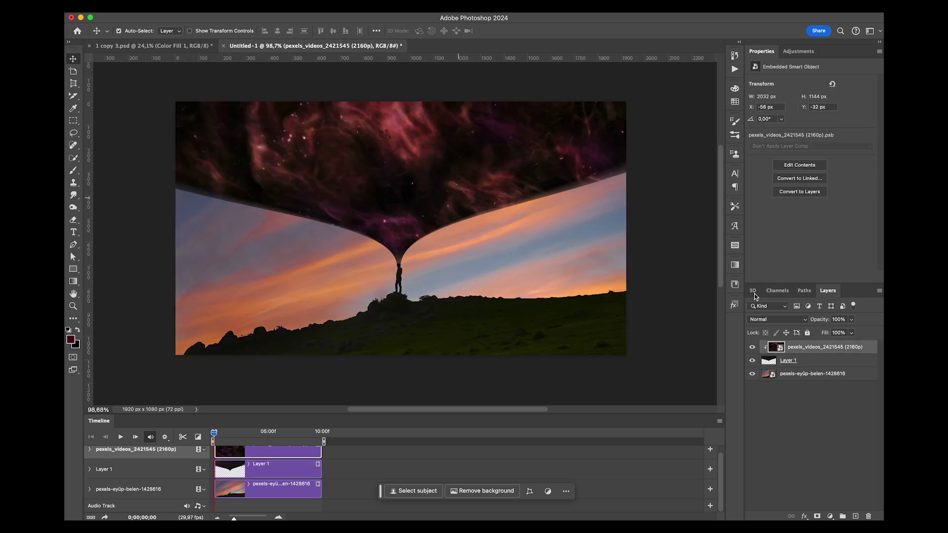
click(780, 321)
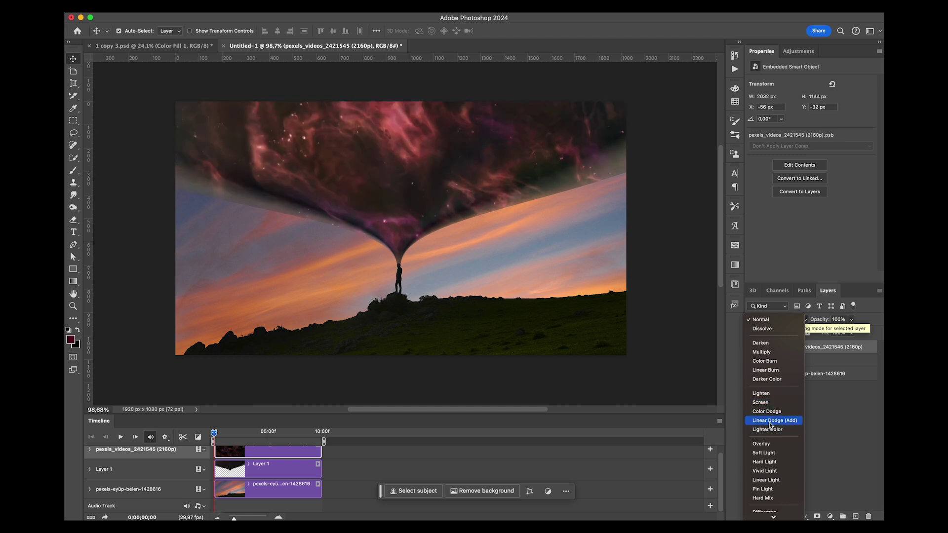
Preview blend modes from Hard Light to Color on the nebula, then settle on Screen
key(Down)
key(Down)
key(Down)
key(Down)
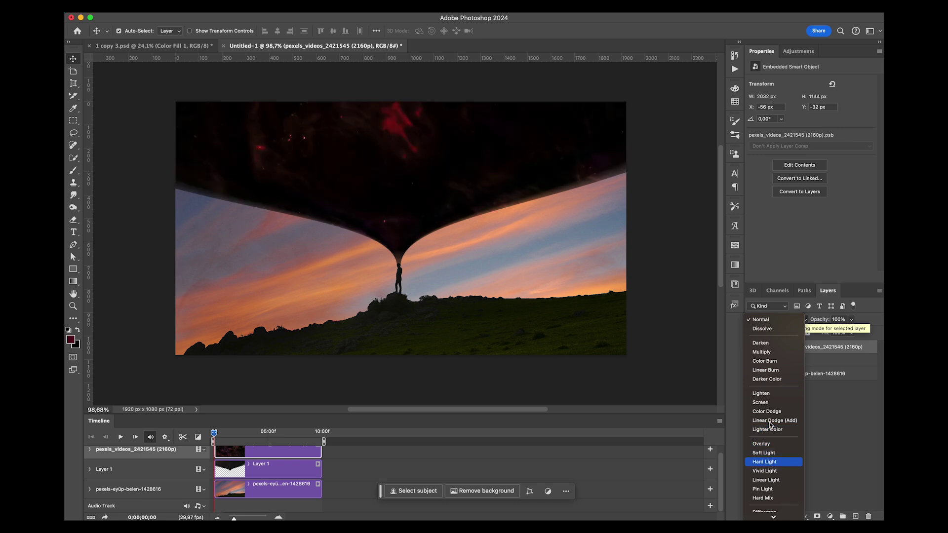
key(Down)
key(Down)
key(Down)
key(Down)
key(Down)
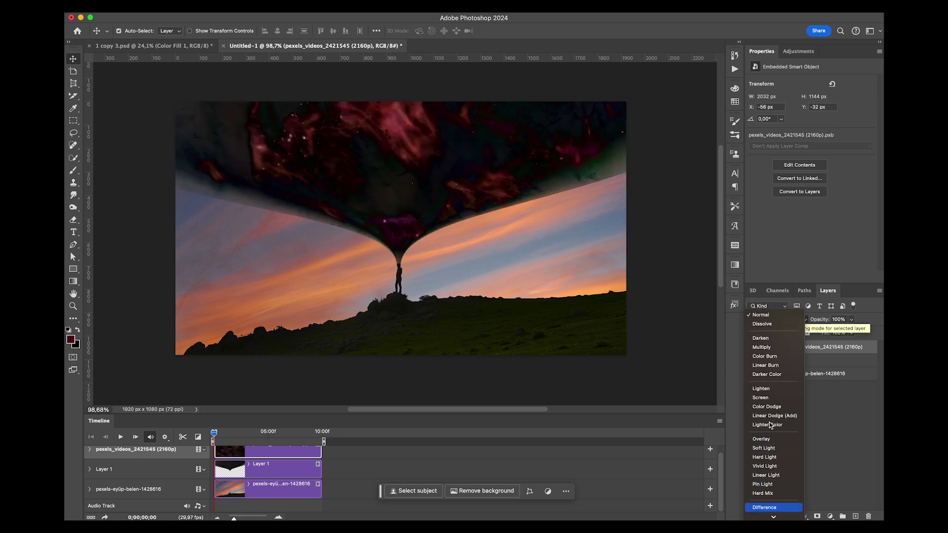
key(Down)
key(Down)
key(Down)
key(Down)
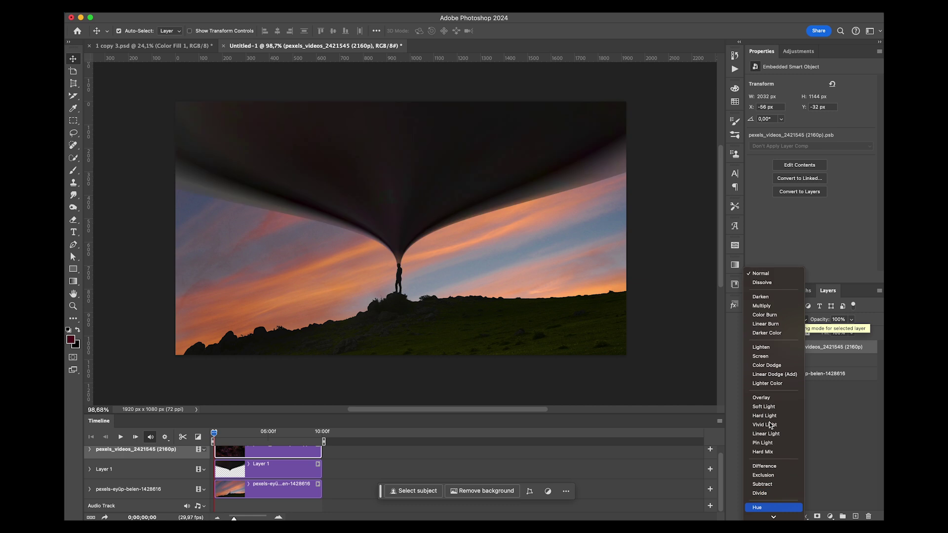
key(Down)
key(Down)
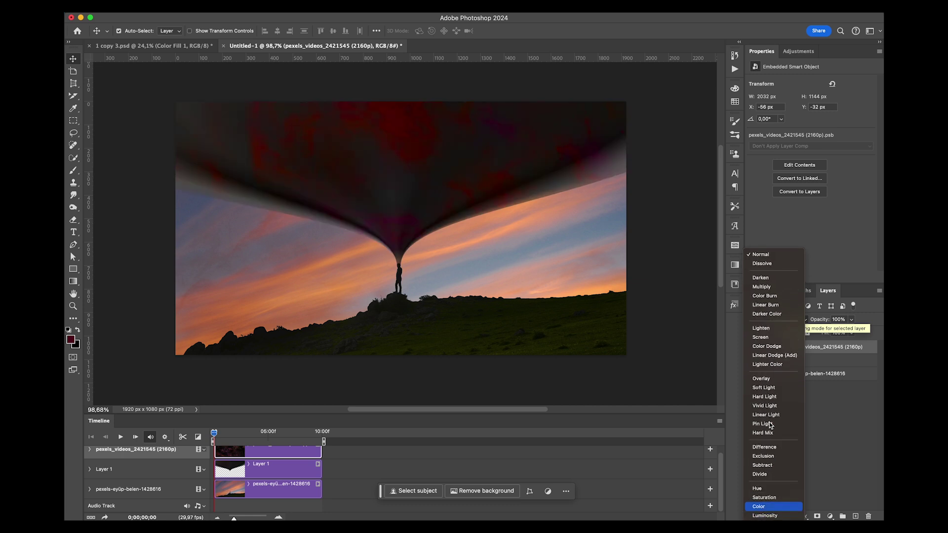
key(Up)
key(Up)
key(Up)
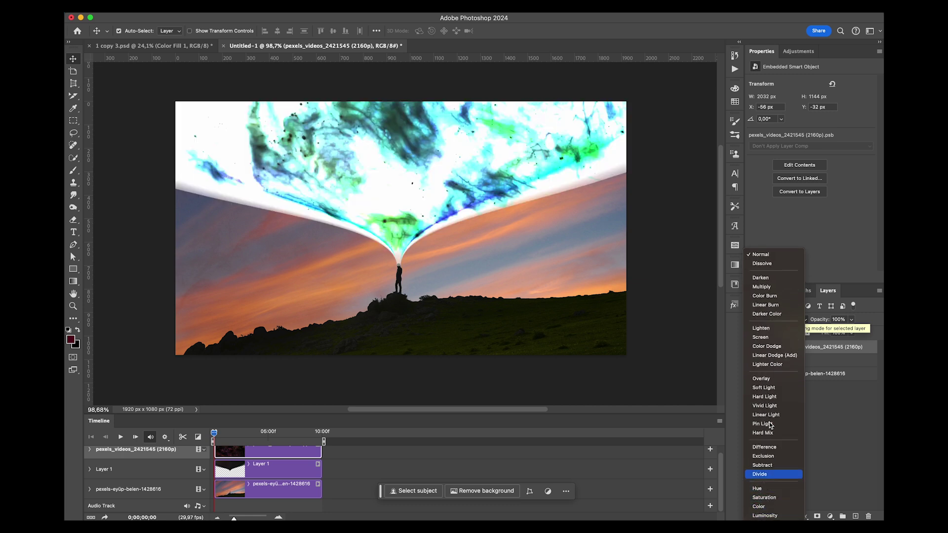
key(Up)
key(Up)
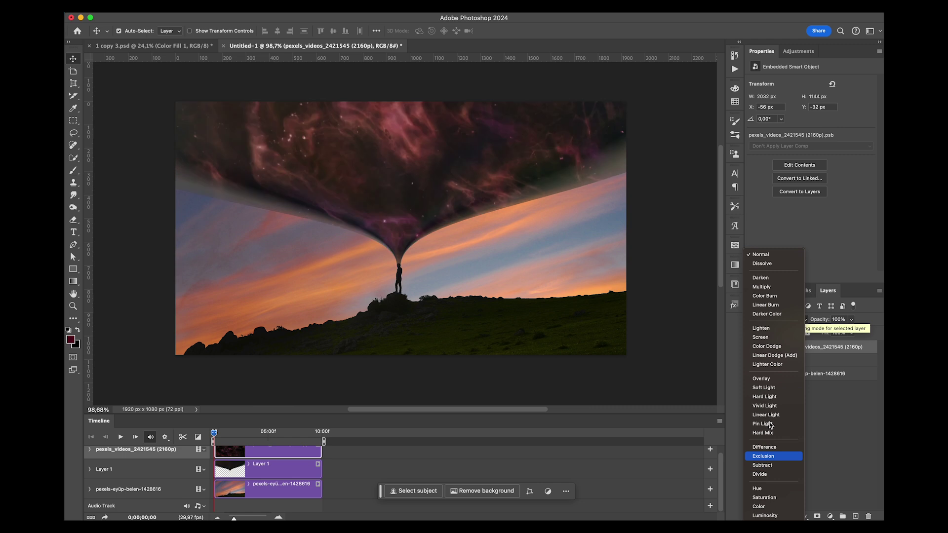
click(771, 340)
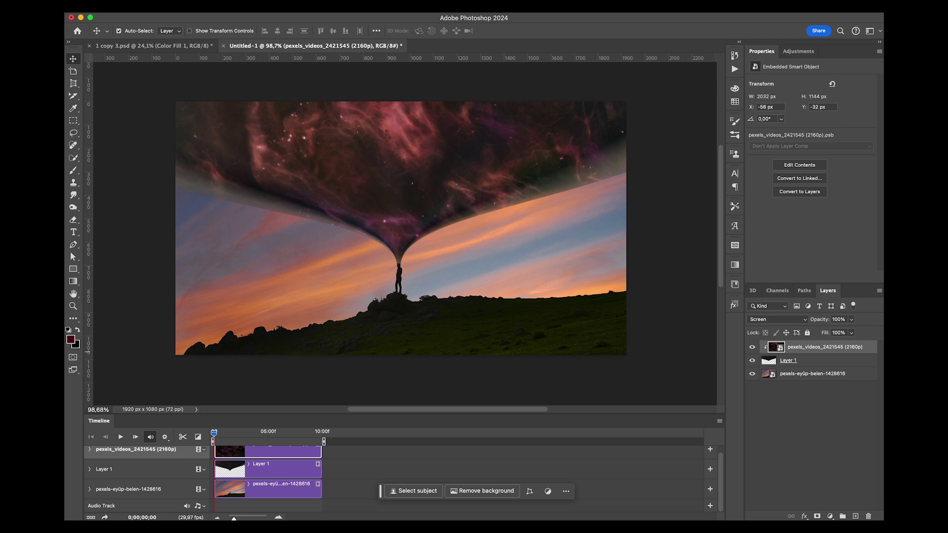
Apply a Gaussian Blur with a raised radius to the nebula video layer
click(291, 8)
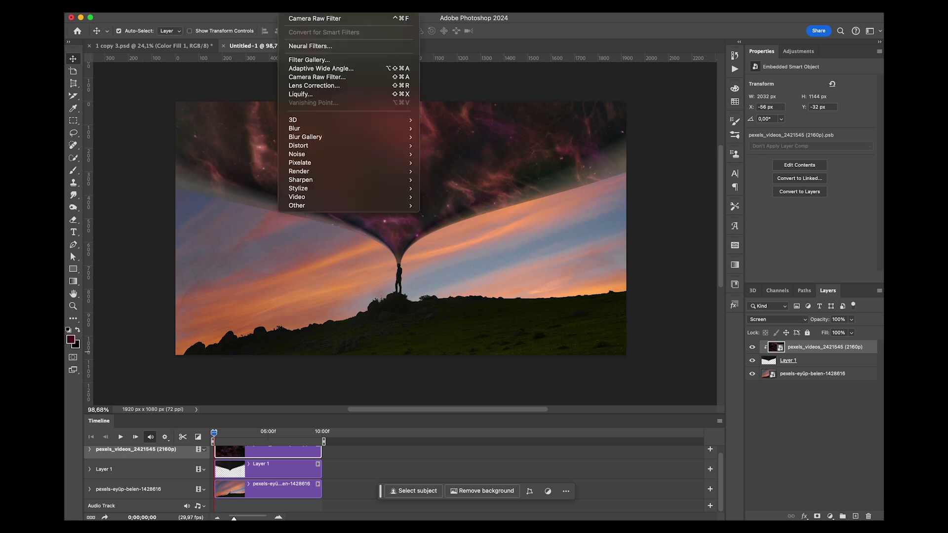
mouse_move(322, 129)
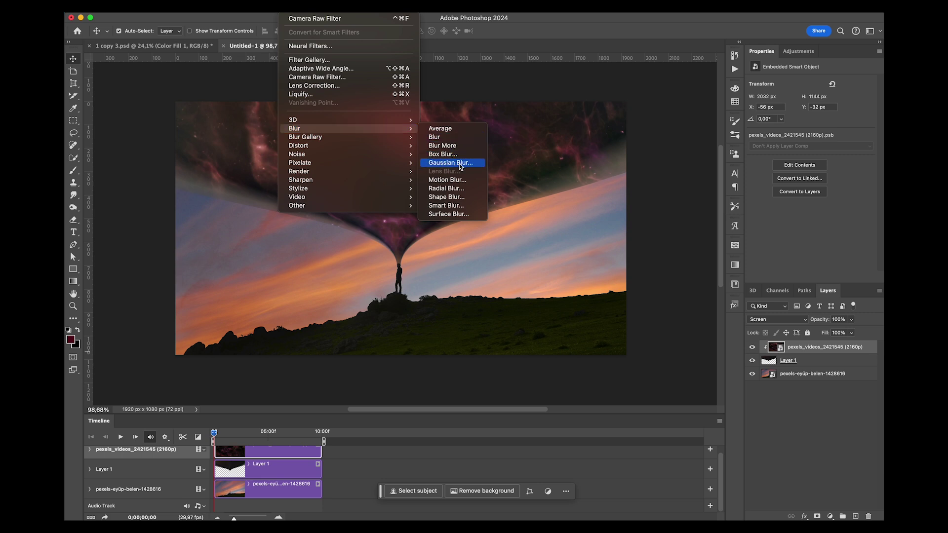
click(459, 164)
drag(362, 53, 550, 197)
drag(537, 339, 541, 339)
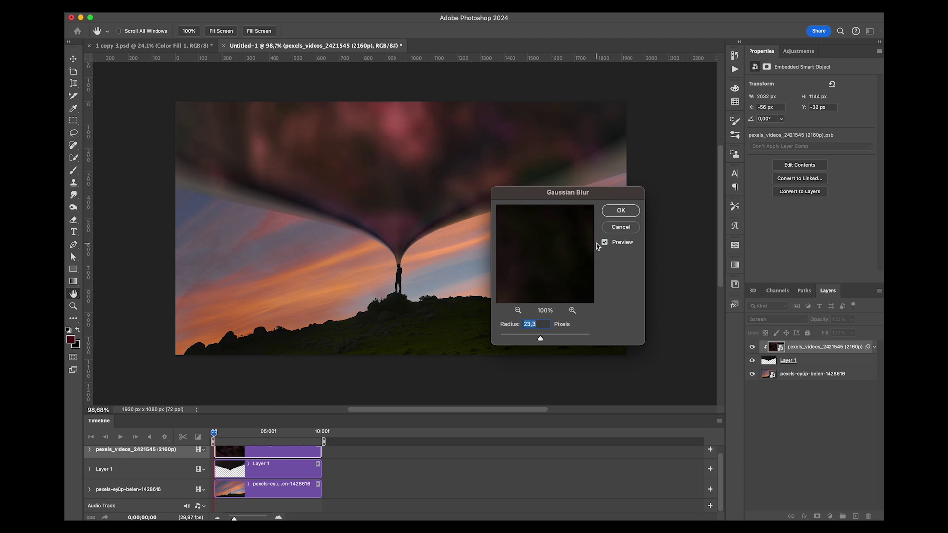
click(621, 211)
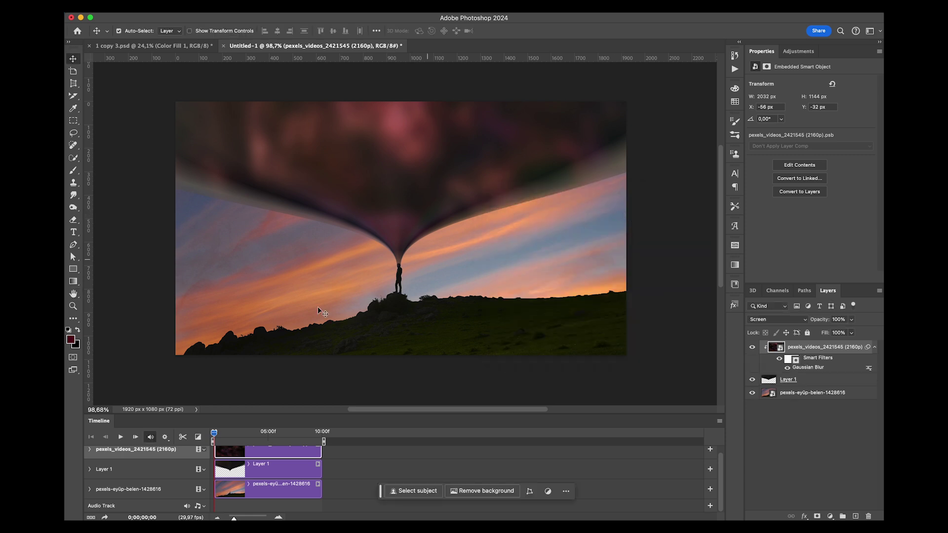
mouse_move(215, 434)
mouse_down()
mouse_move(302, 432)
mouse_move(214, 434)
mouse_up()
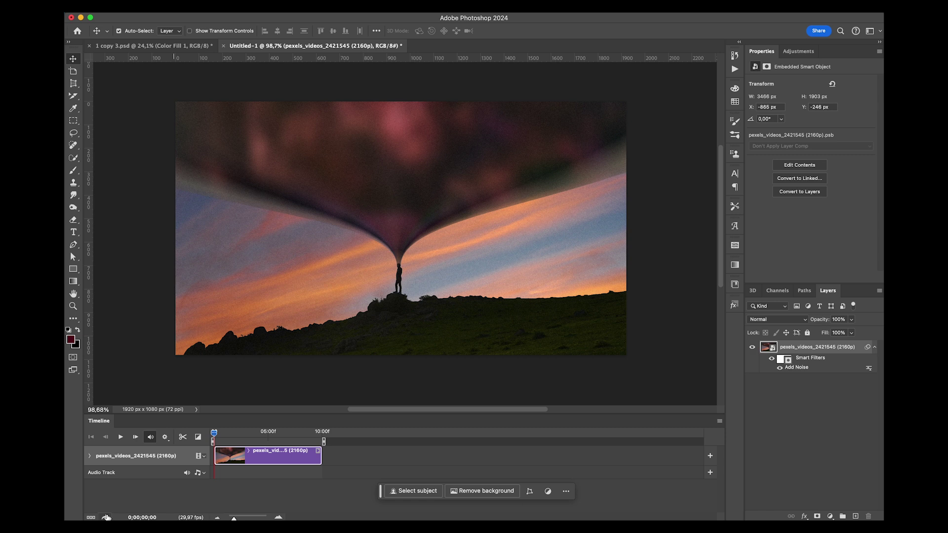
Set Render Video to video.mp4, H.264, High Quality, document size 1920×1080, 30 fps
click(106, 517)
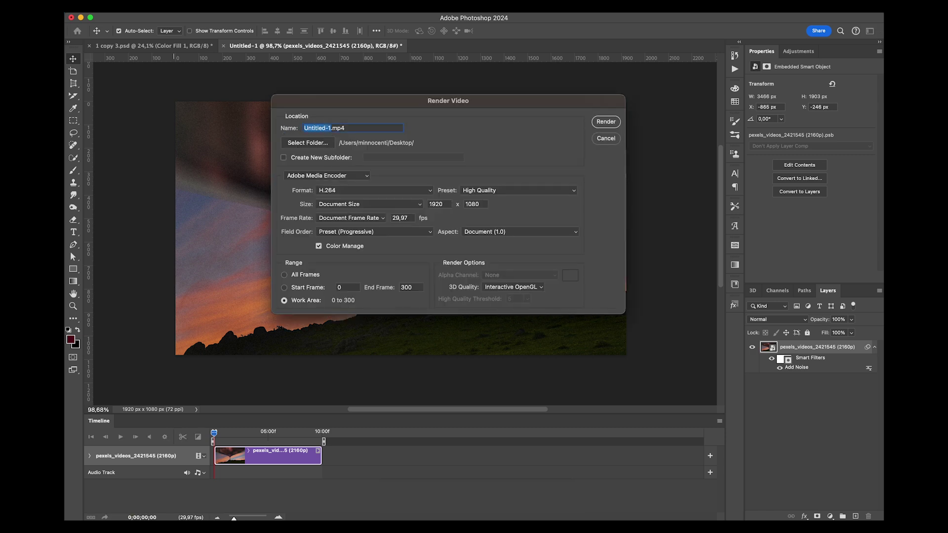
text(video)
click(403, 144)
click(498, 190)
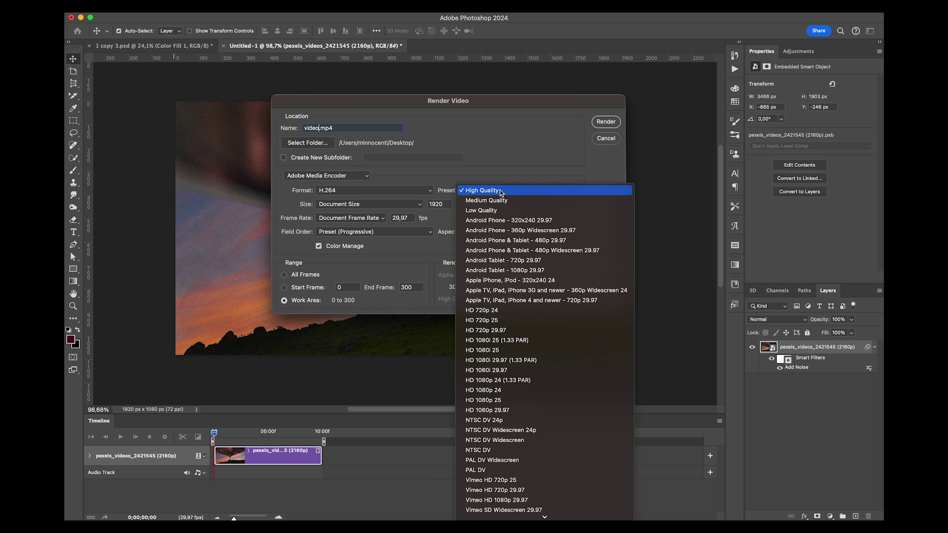
click(501, 192)
click(351, 193)
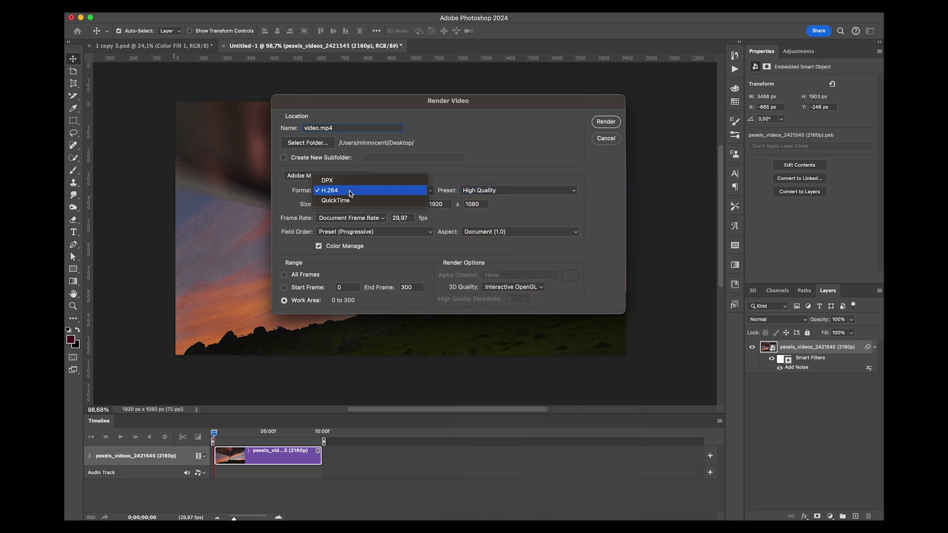
click(361, 193)
click(361, 205)
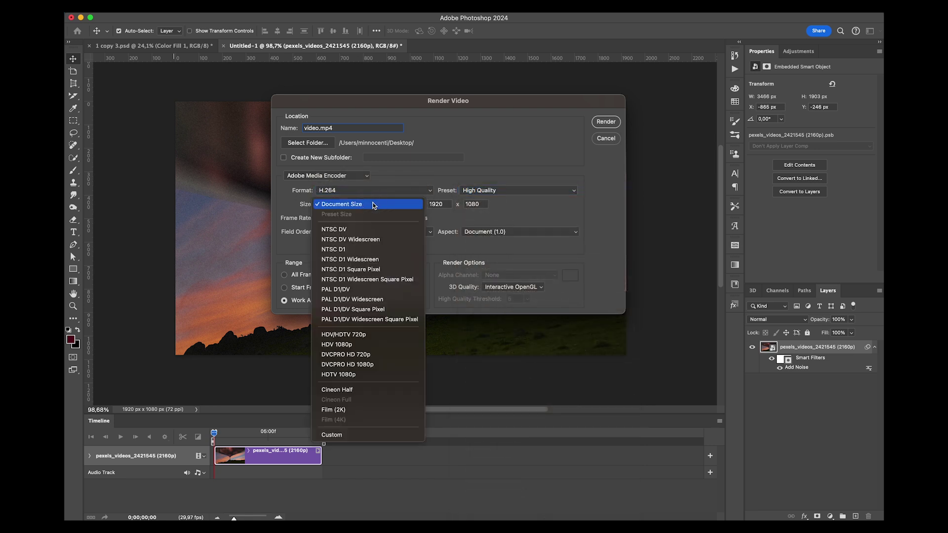
click(372, 207)
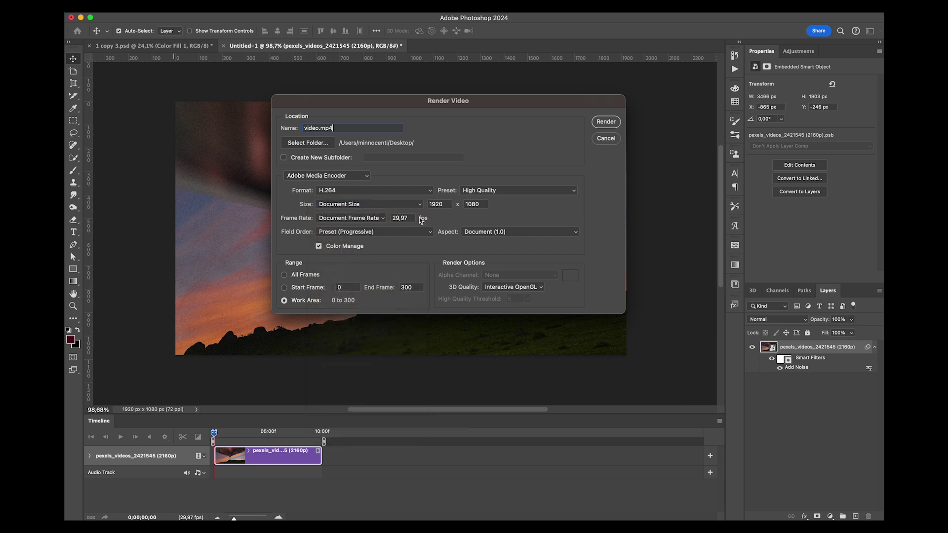
double_click(413, 218)
text(30)
Render the nebula funnel composite as video.mp4 from the Render Video dialog
click(606, 123)
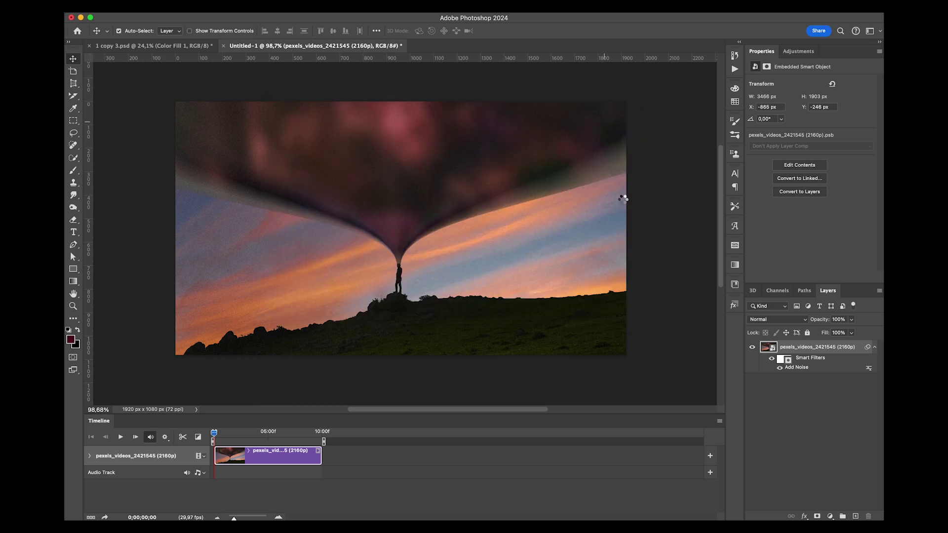